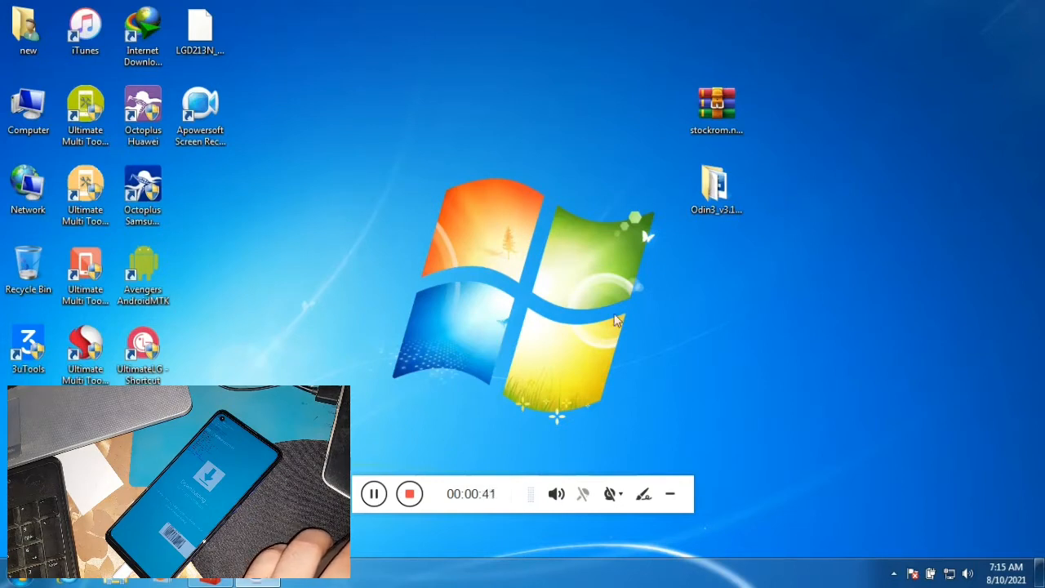
Bring up Device Manager and check the hidden notification area icons for the connected phone.
click(207, 581)
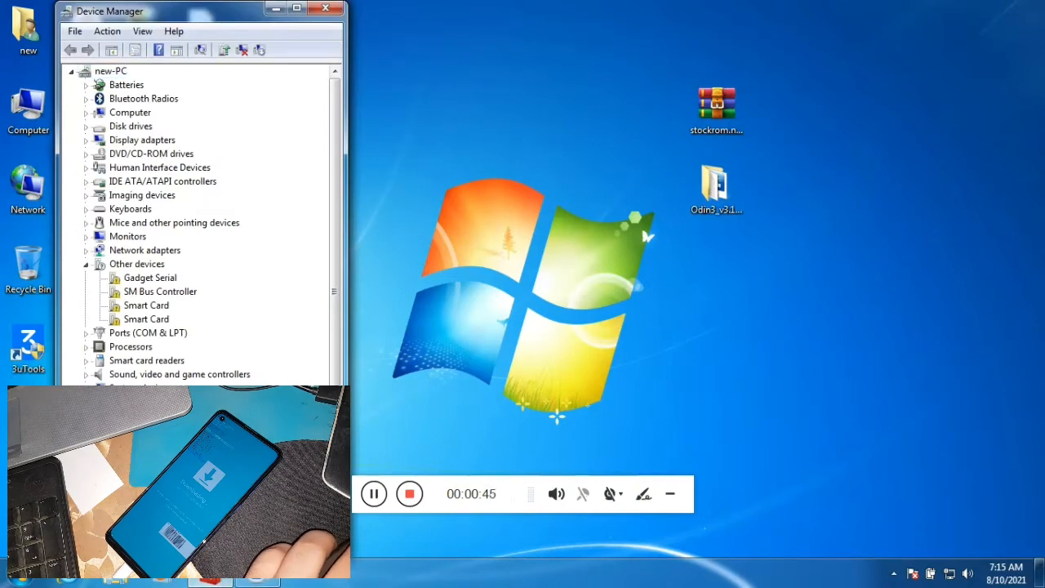
click(892, 574)
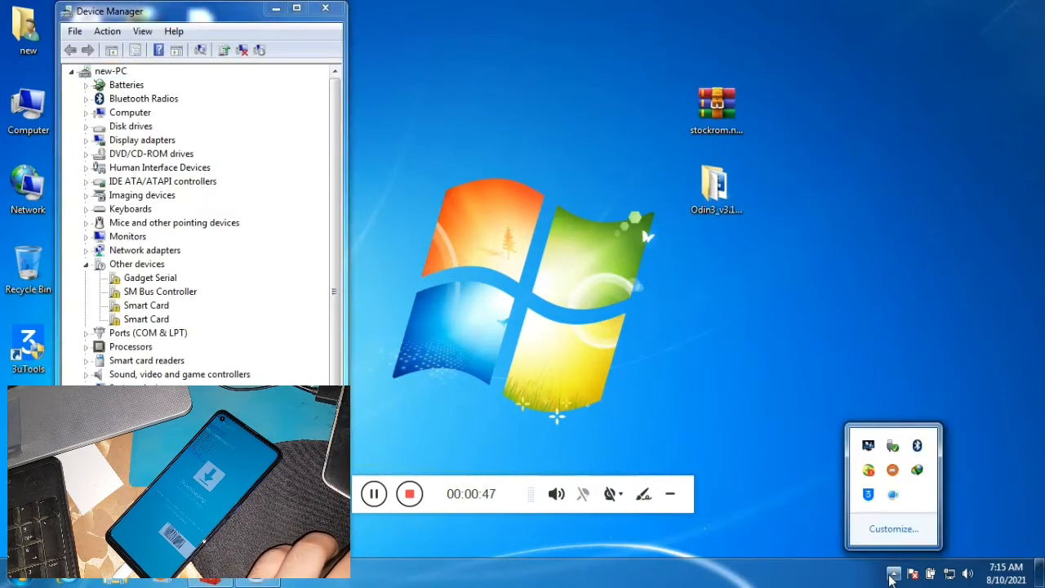
click(766, 338)
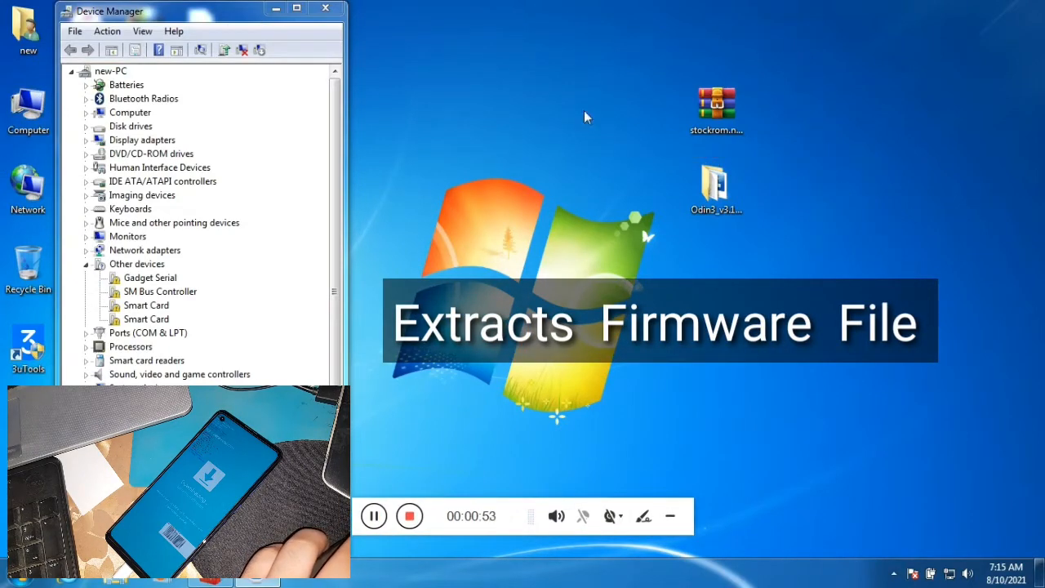
Open the stockrom.net firmware archive and create a new folder on the desktop.
right_click(710, 108)
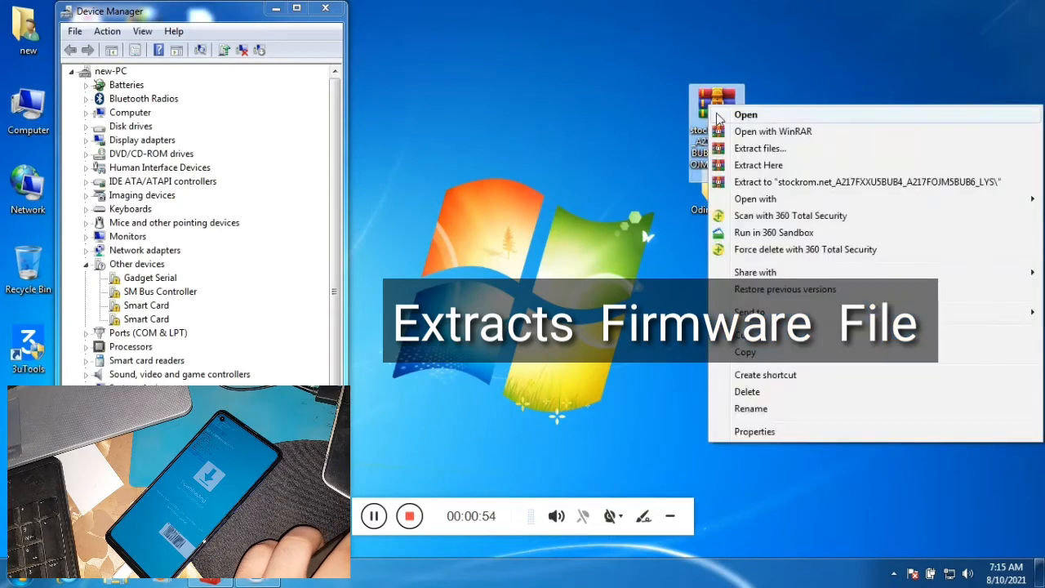
click(718, 115)
double_click(661, 7)
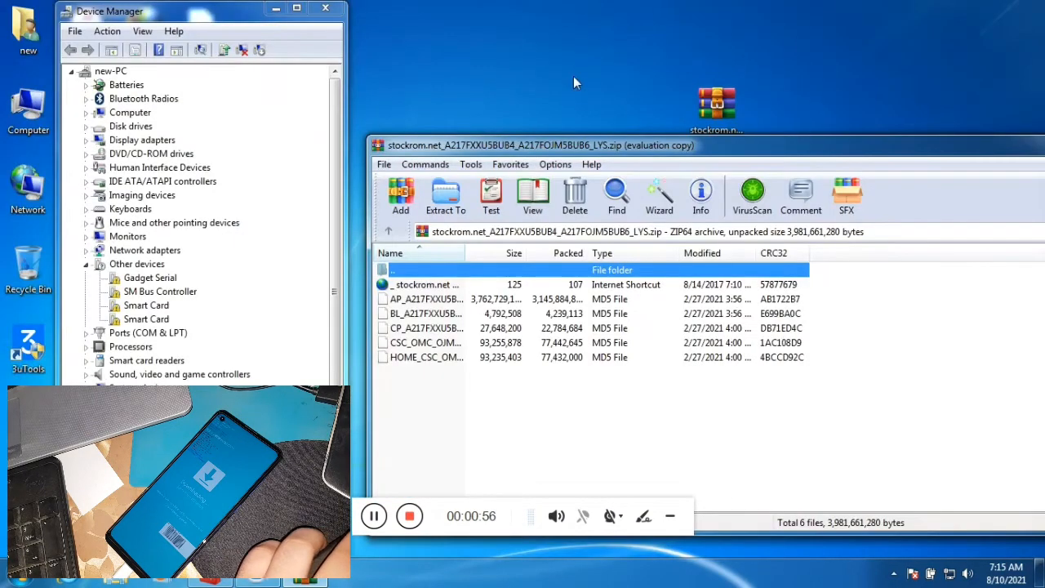
right_click(569, 71)
mouse_move(625, 240)
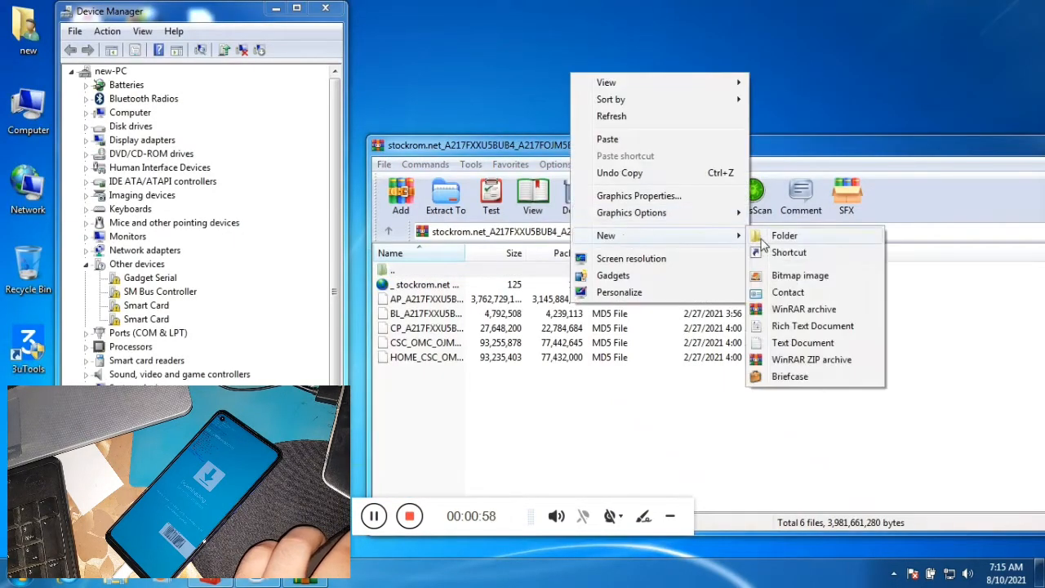
click(768, 241)
Extract the five MD5 firmware files into the new desktop folder, and narrow the archive window and place it beside Device Manager.
drag(645, 149, 660, 211)
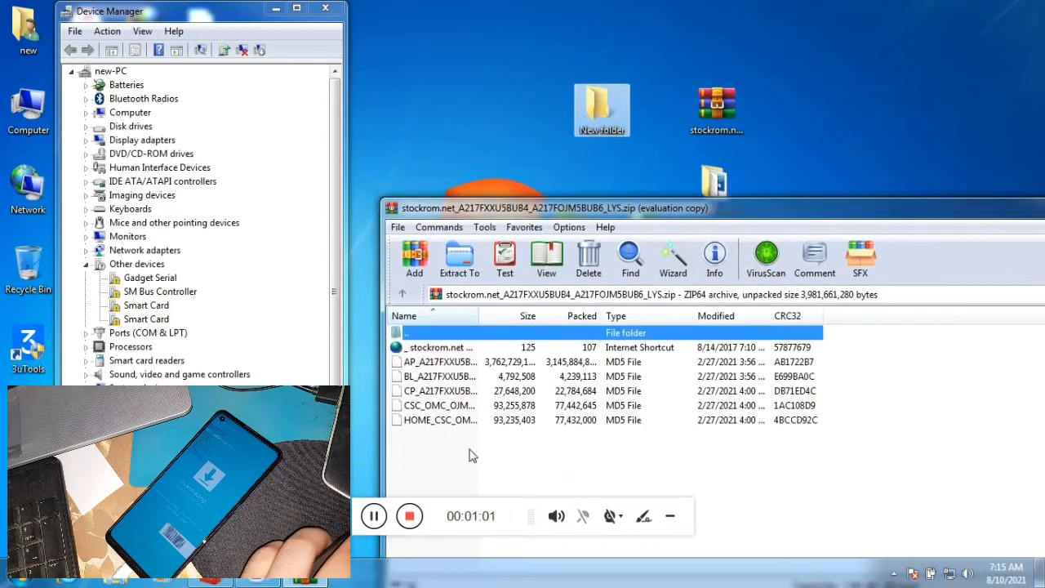
drag(471, 455, 604, 110)
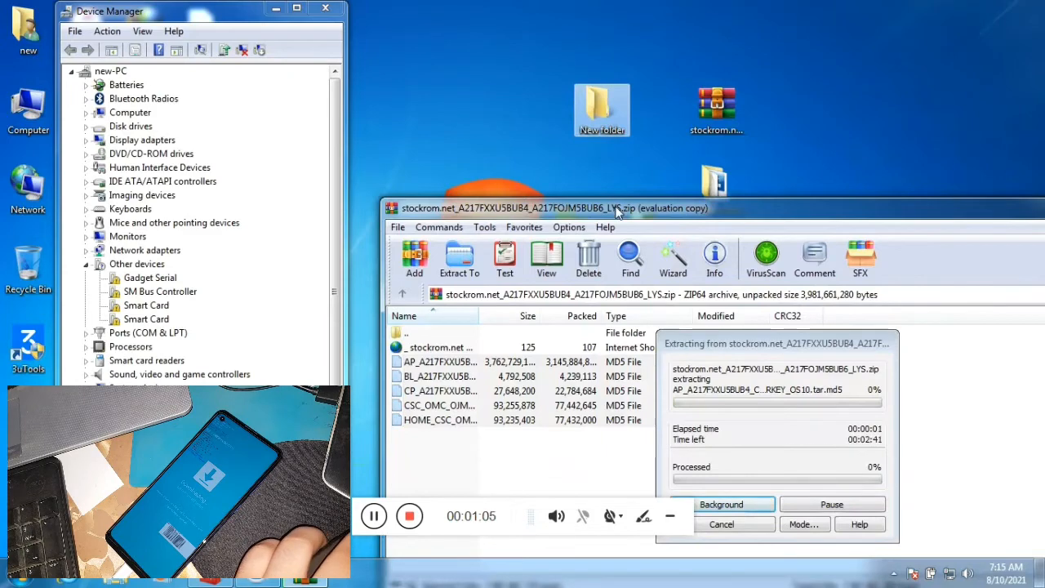
drag(618, 211, 605, 74)
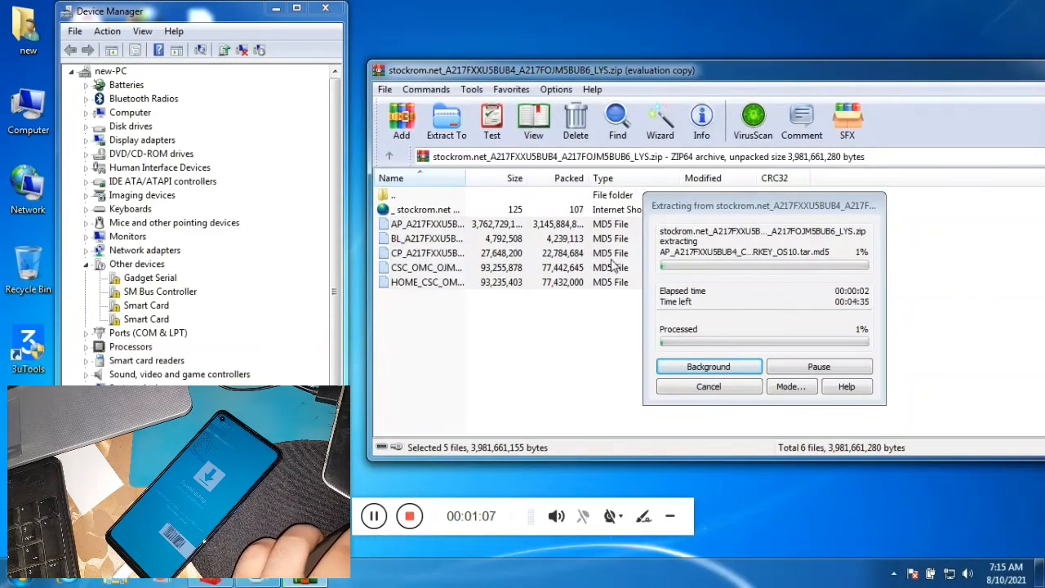
drag(813, 84, 650, 90)
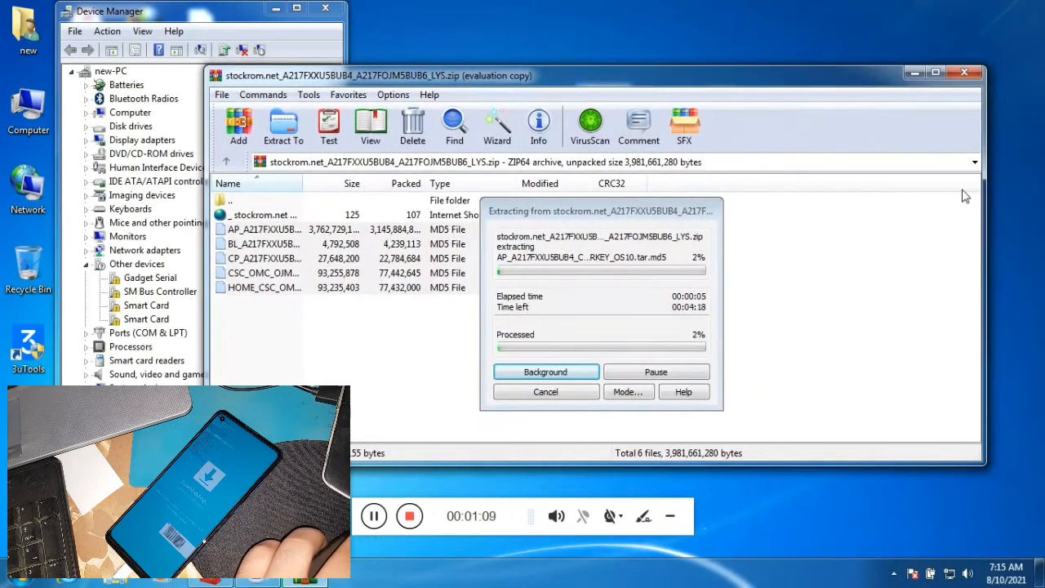
drag(986, 180, 751, 180)
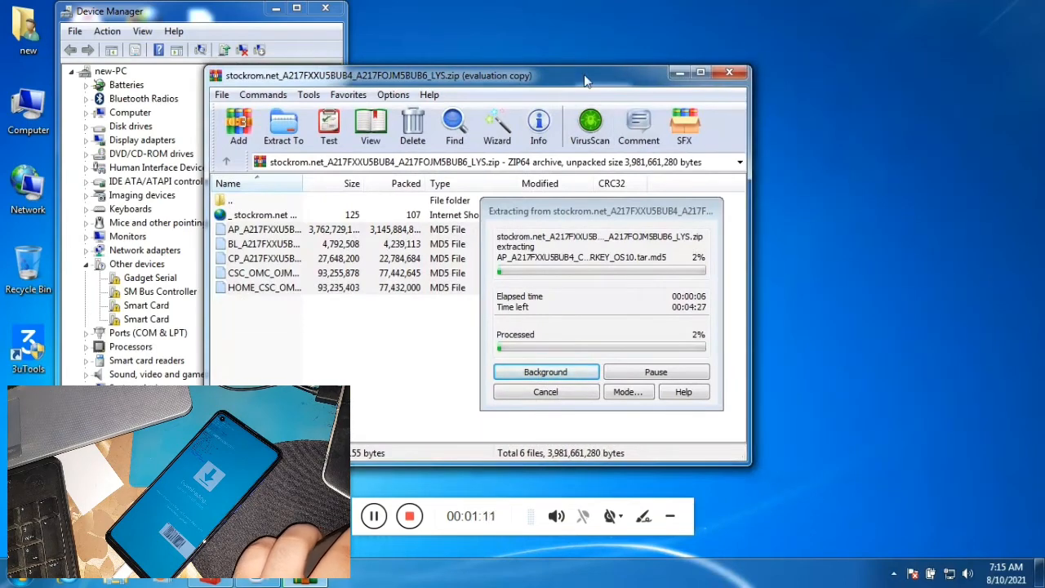
drag(588, 85, 849, 85)
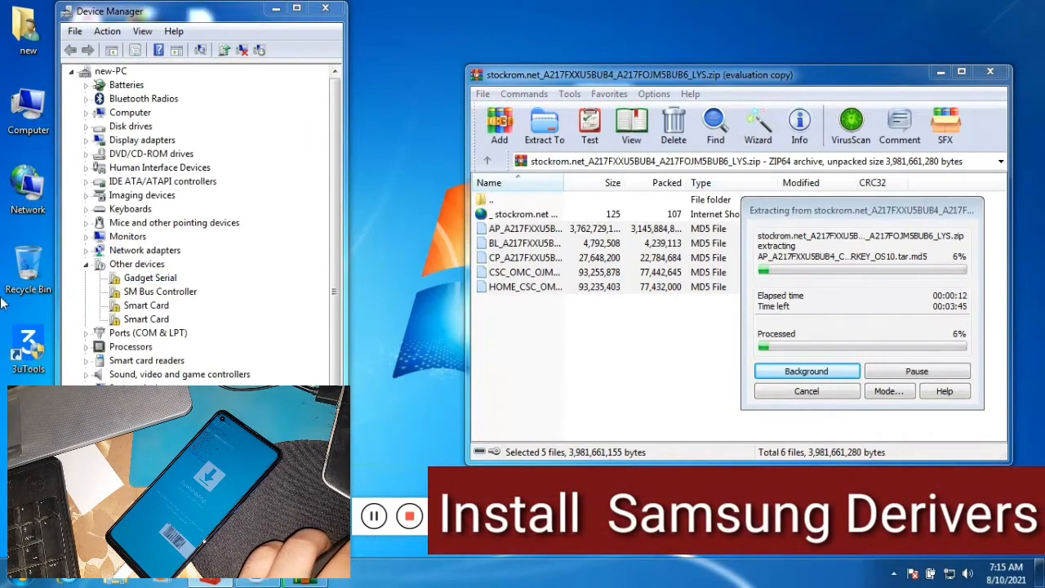
Open the 123 folder on Local Disk (C:) and maximize its window.
click(18, 578)
click(242, 360)
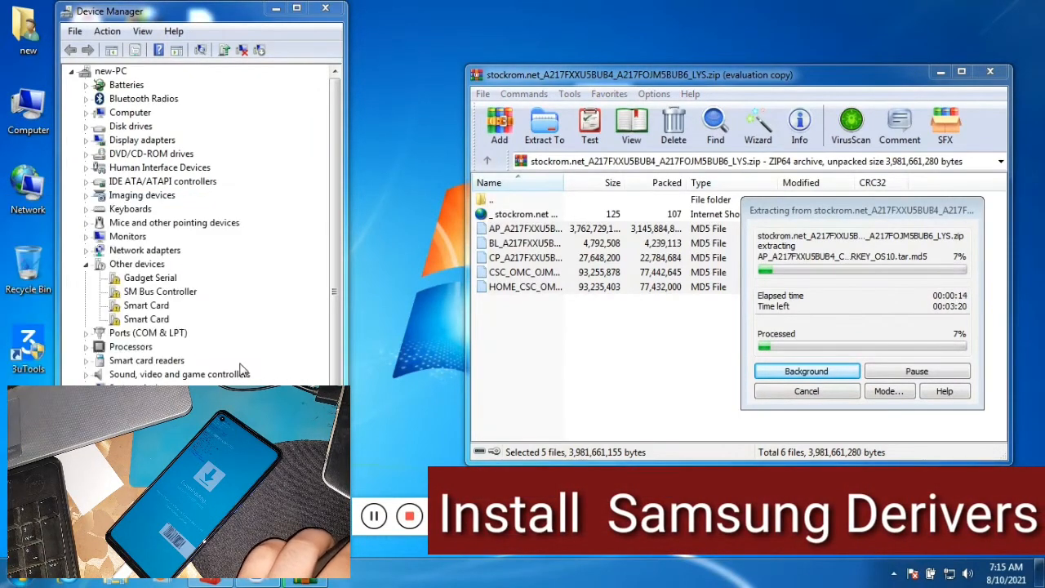
double_click(247, 224)
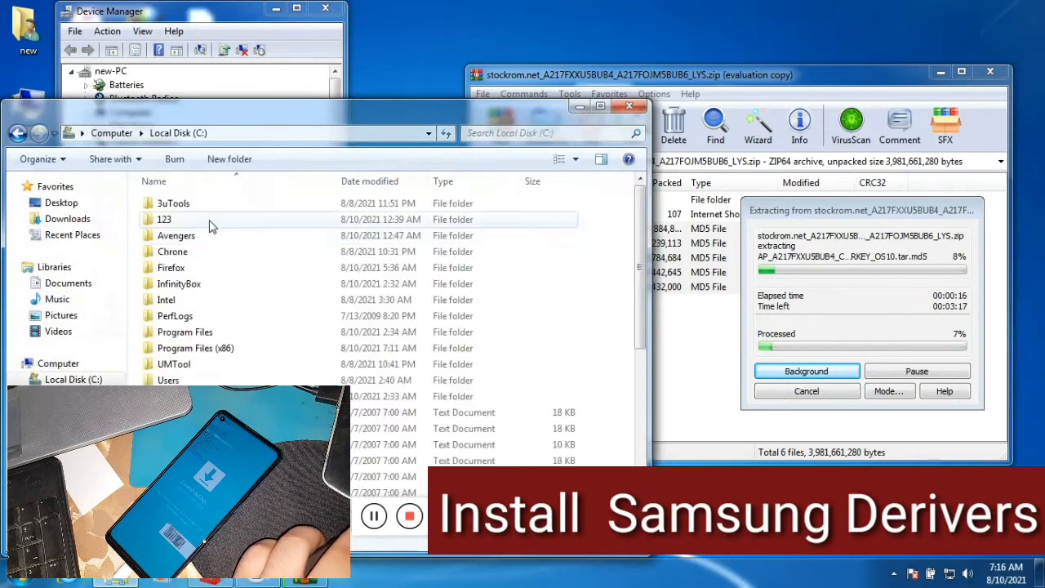
double_click(209, 221)
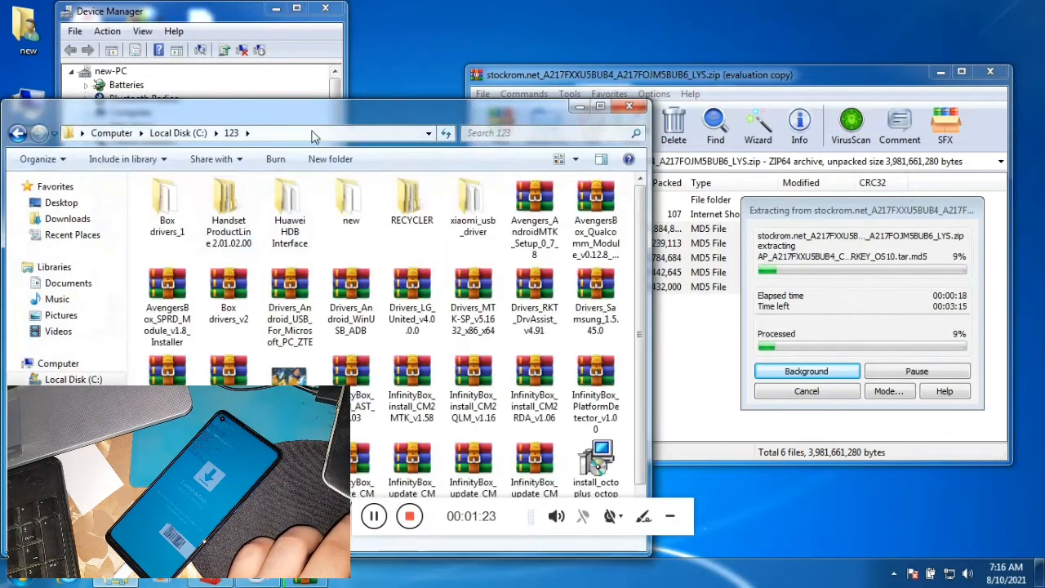
drag(311, 118, 295, 91)
double_click(295, 91)
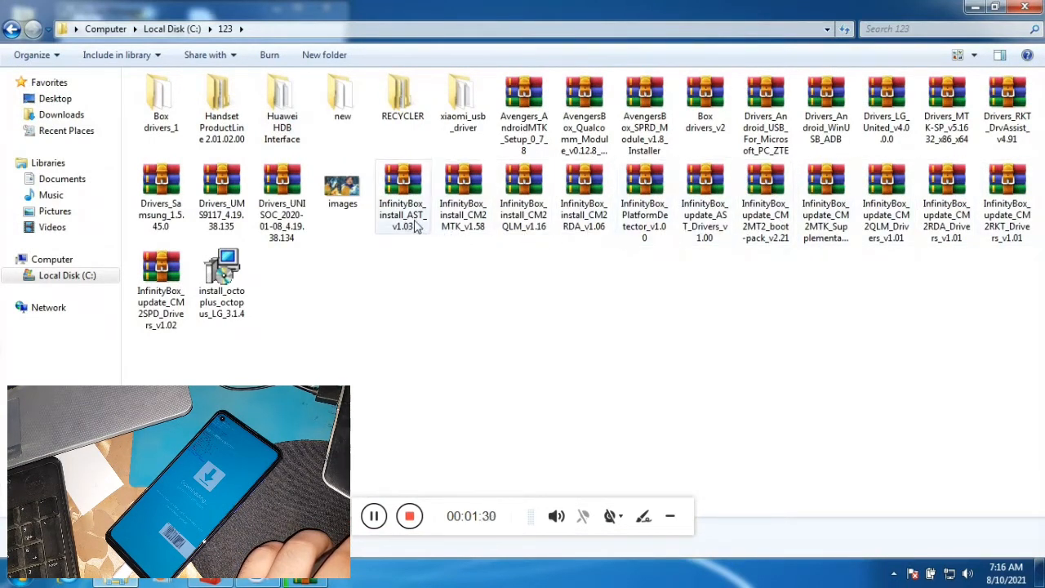
Open the Drivers_Samsung_1.5.45.0 archive and launch the driver installer inside it, closing the folder and archive windows.
click(163, 208)
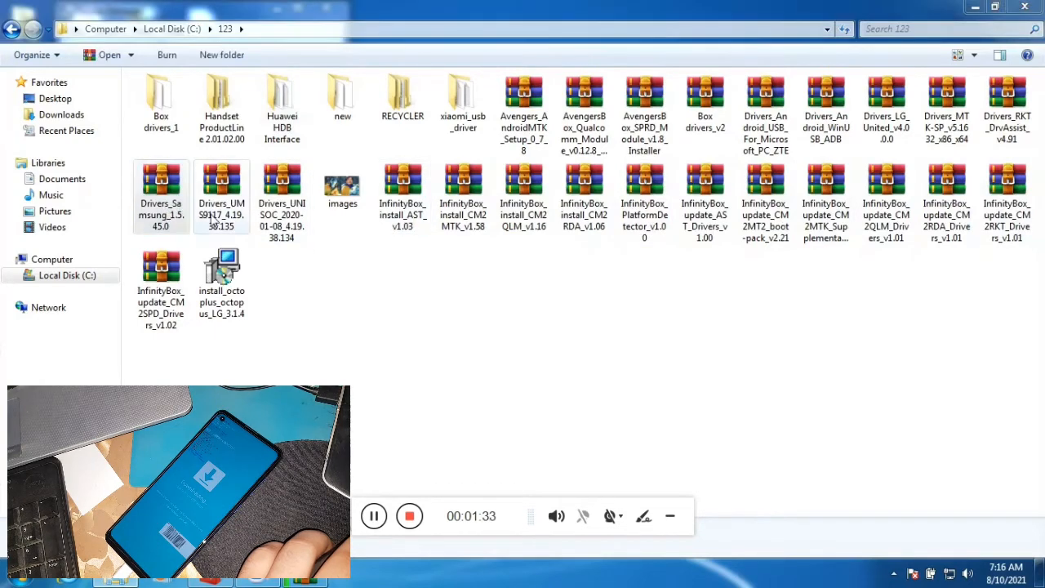
double_click(646, 6)
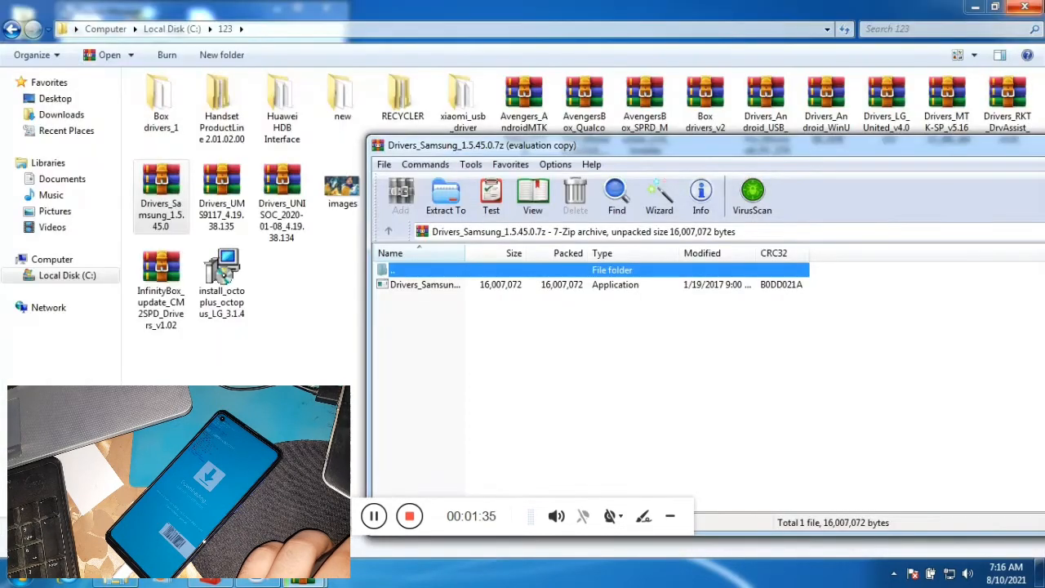
click(1025, 7)
double_click(397, 286)
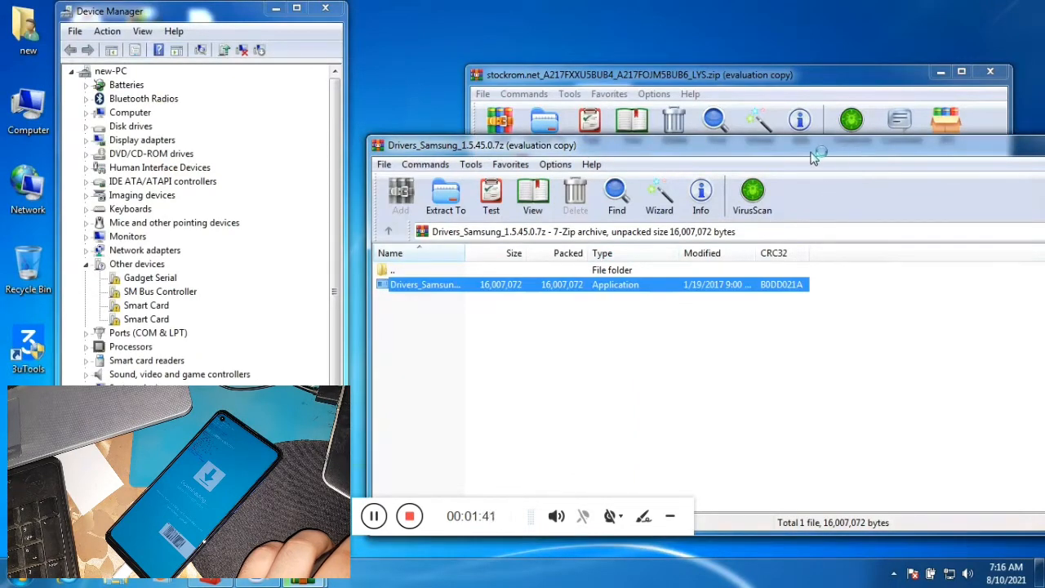
drag(811, 147, 617, 155)
click(877, 153)
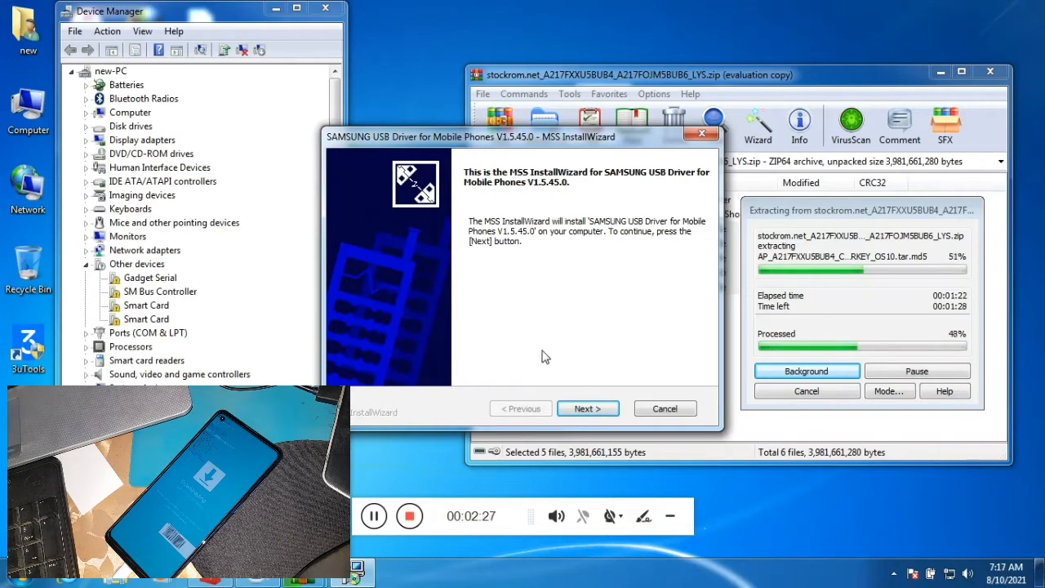
Start installing SAMSUNG USB Driver for Mobile Phones V1.5.45.0 in C:\Program Files\SAMSUNG\USB Drivers.
click(578, 409)
click(577, 410)
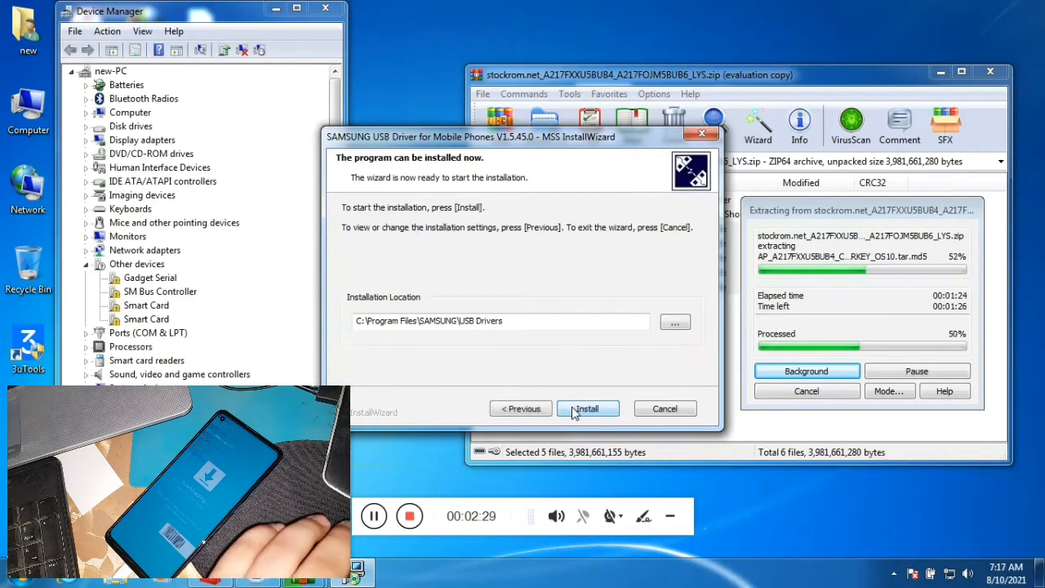
click(574, 412)
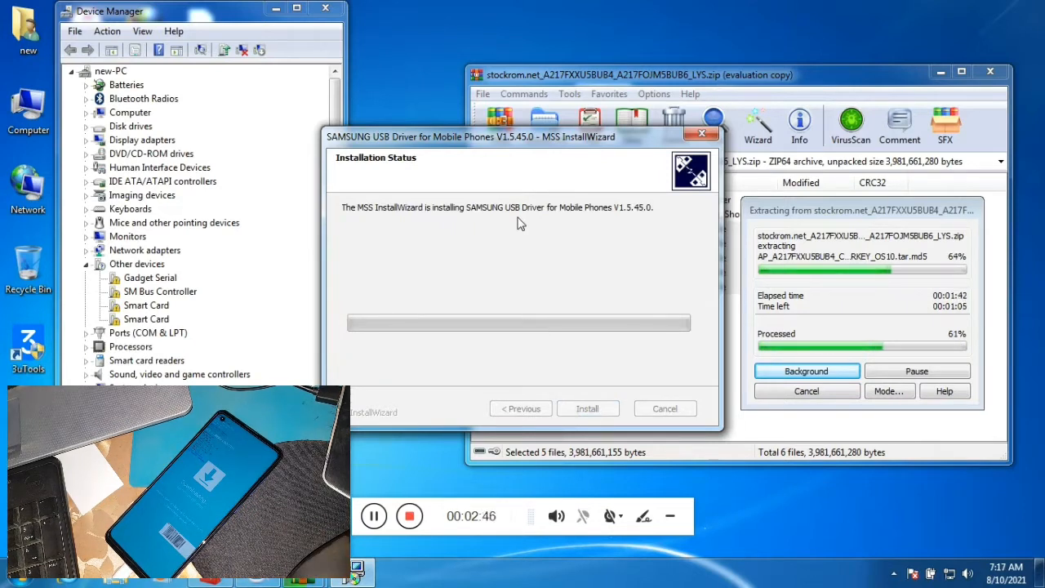
drag(575, 142, 585, 147)
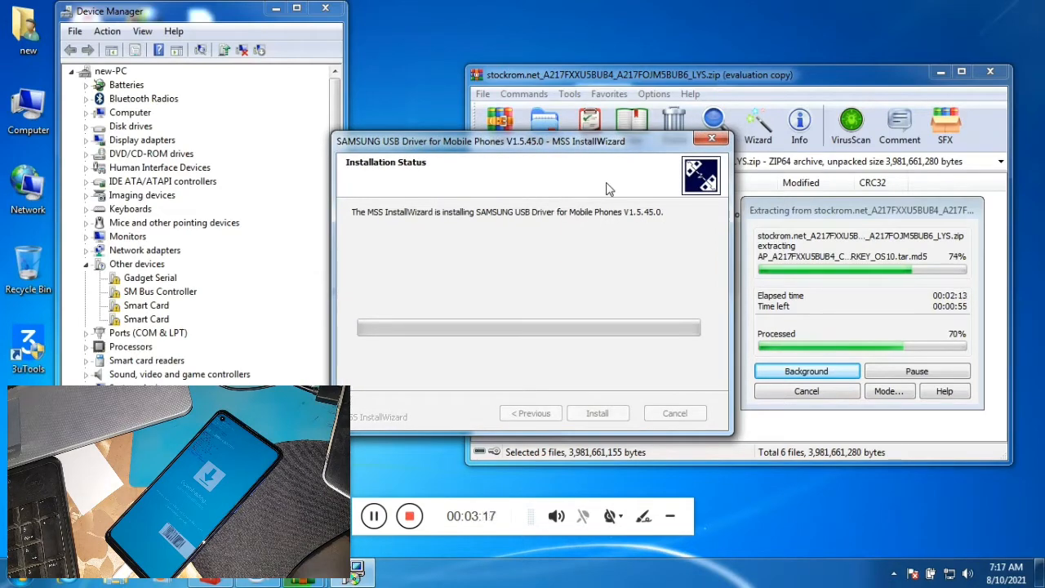
drag(777, 209, 752, 209)
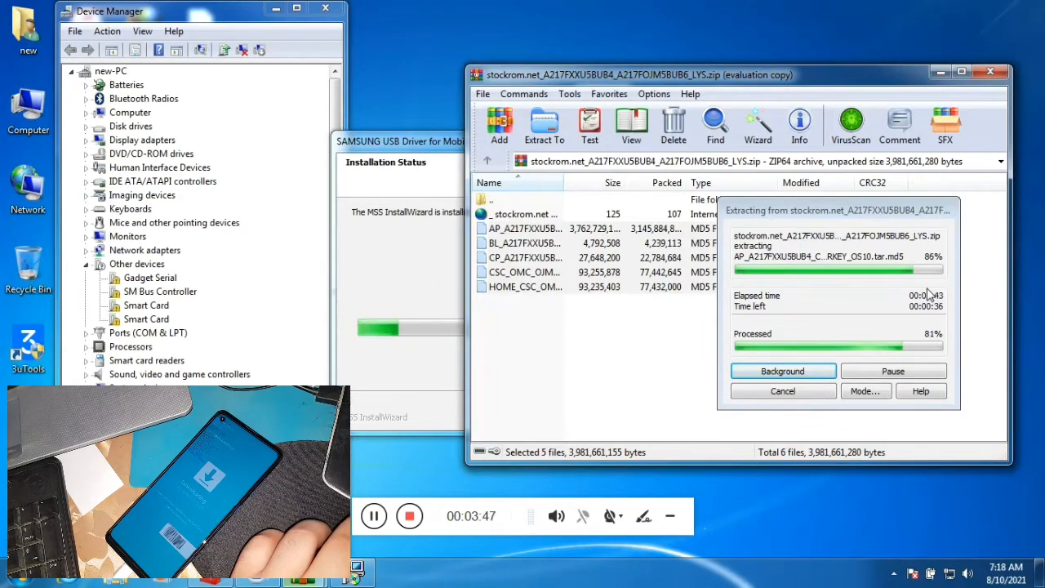
Close the firmware archive and Computer windows, and move the driver installer window clear of the desktop icons.
click(442, 283)
click(266, 279)
click(587, 75)
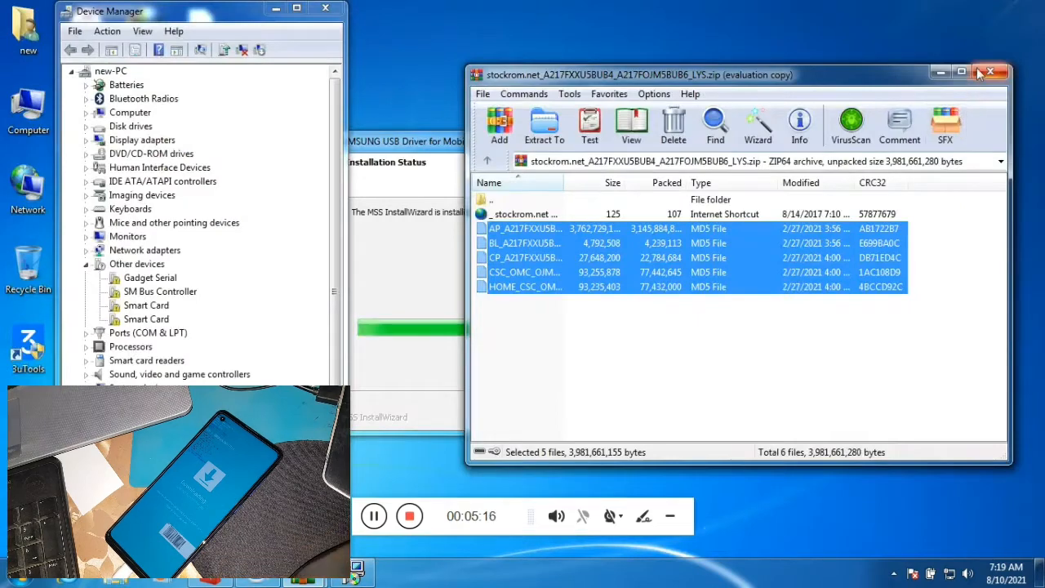
click(990, 72)
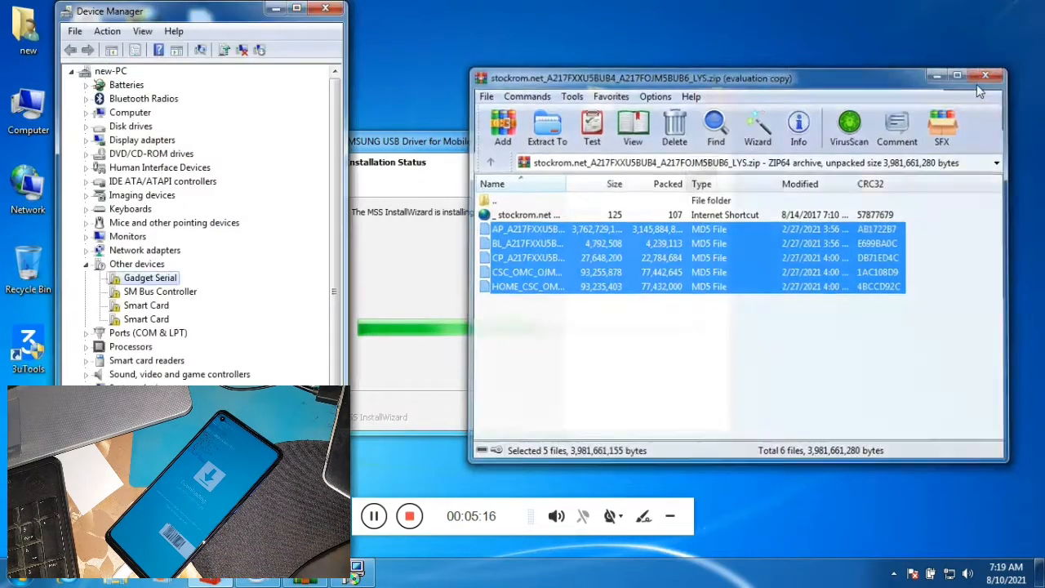
drag(596, 146, 742, 159)
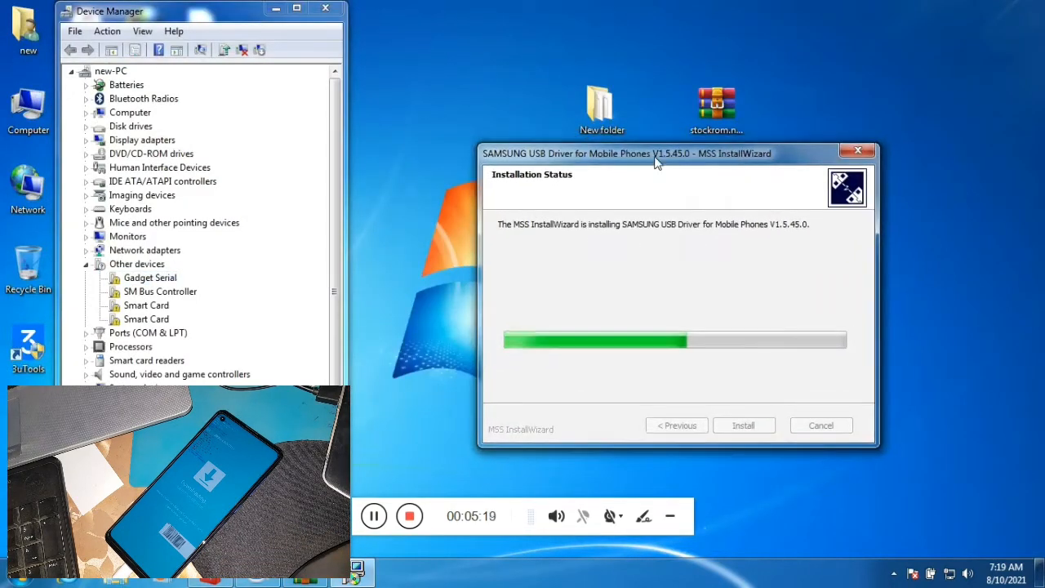
drag(610, 147, 343, 220)
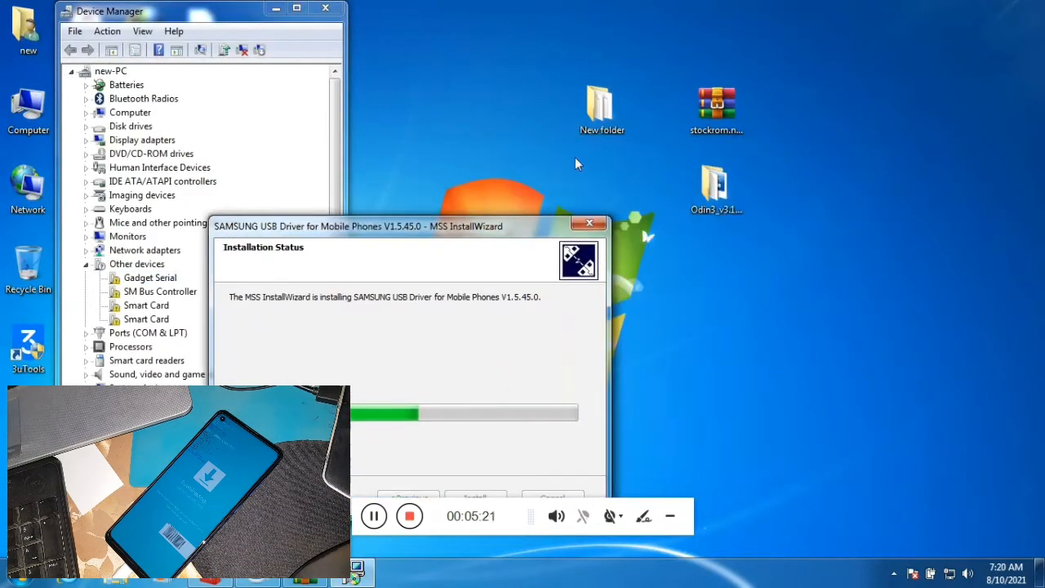
Move the stockrom.net archive away from the other desktop icons and check the extracted firmware files in New folder.
drag(716, 106, 1003, 510)
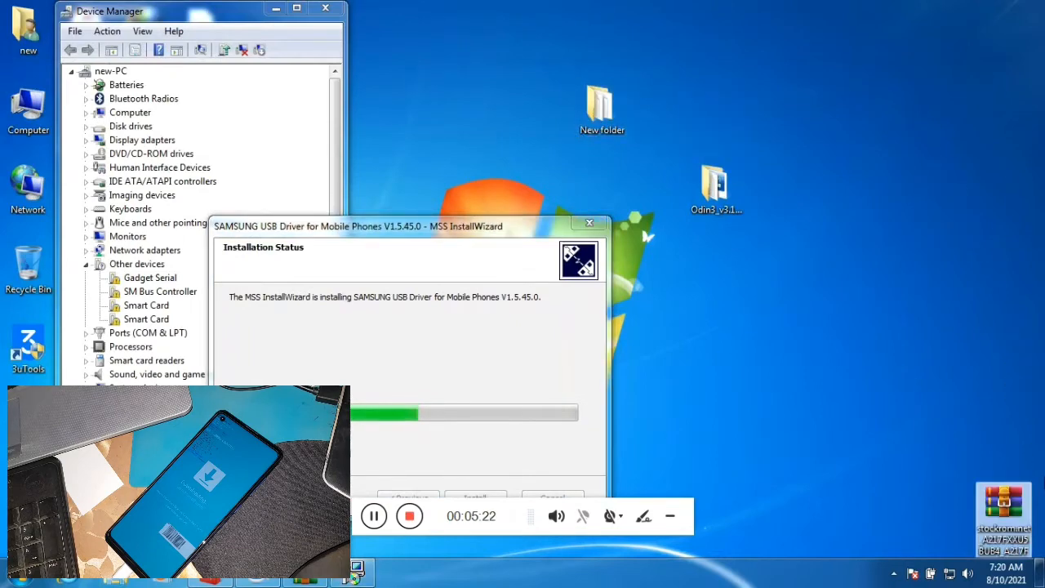
click(616, 112)
double_click(616, 112)
drag(501, 242, 330, 103)
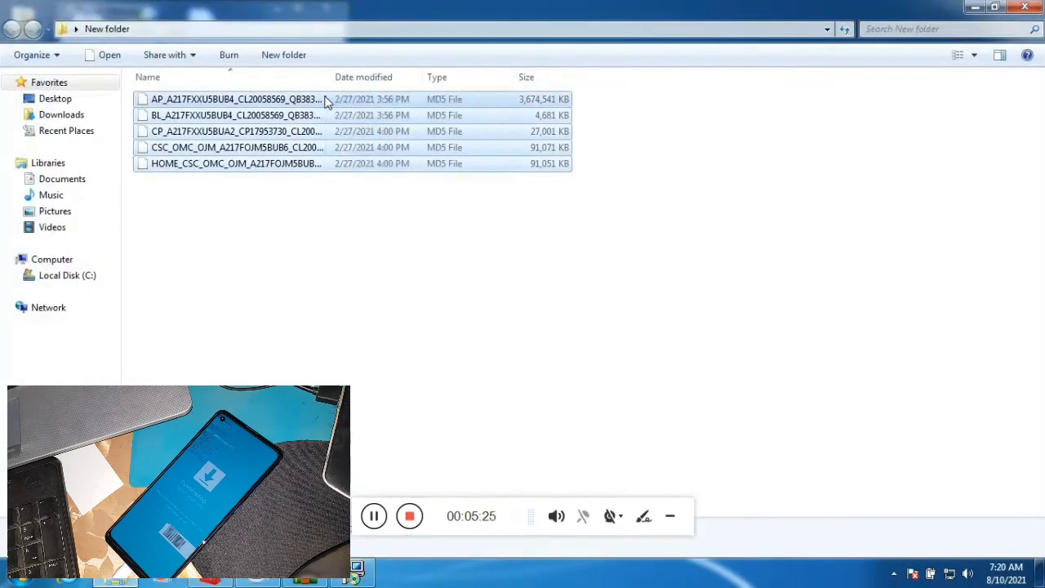
drag(478, 255, 328, 91)
click(324, 77)
click(1023, 6)
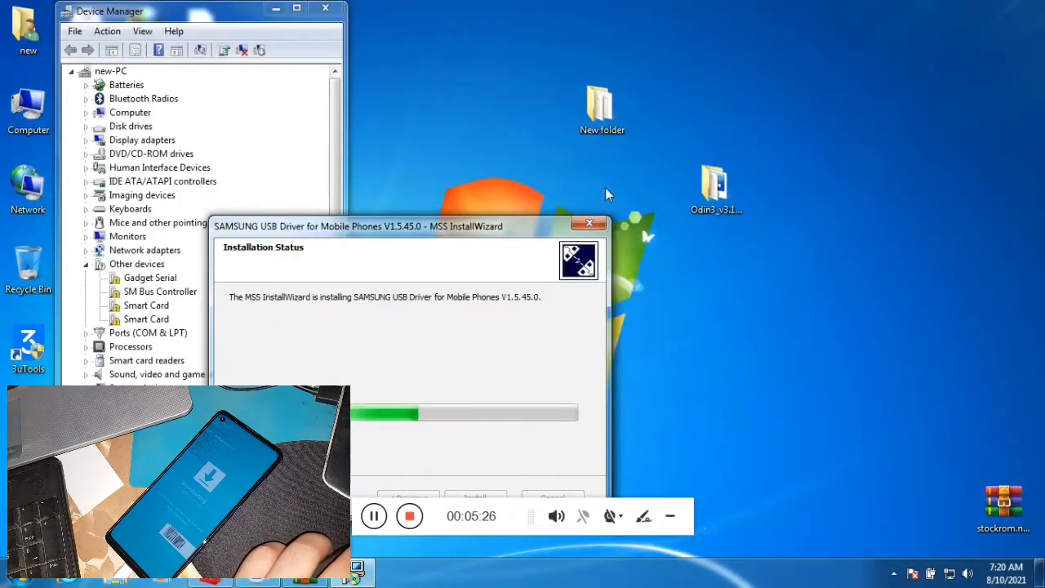
Finish the Samsung USB driver wizard, close the driver installation report, and review the device list in Device Manager.
drag(445, 237, 648, 153)
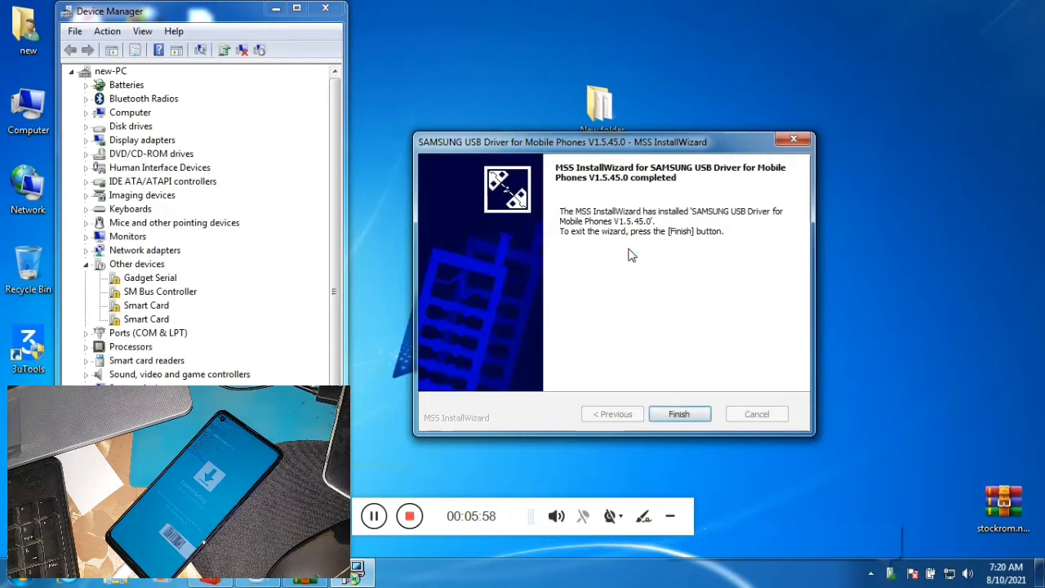
click(678, 414)
click(759, 534)
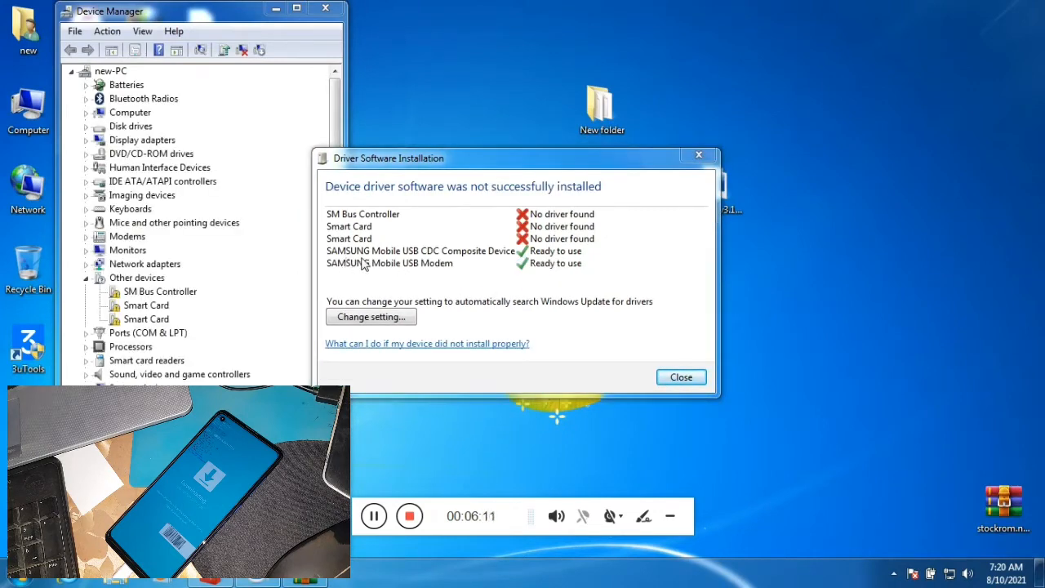
click(681, 376)
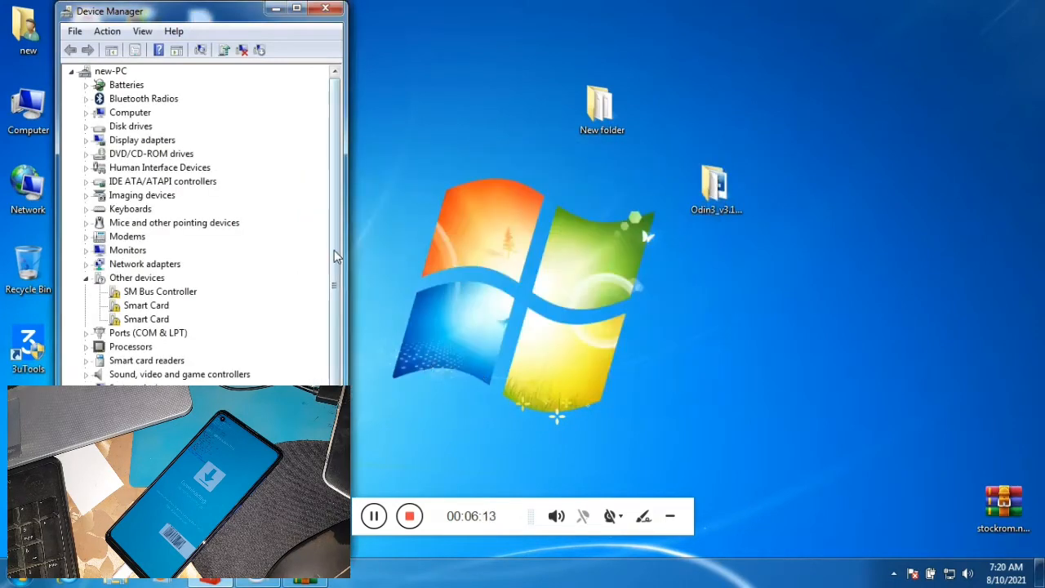
scroll(335, 283, down, 1)
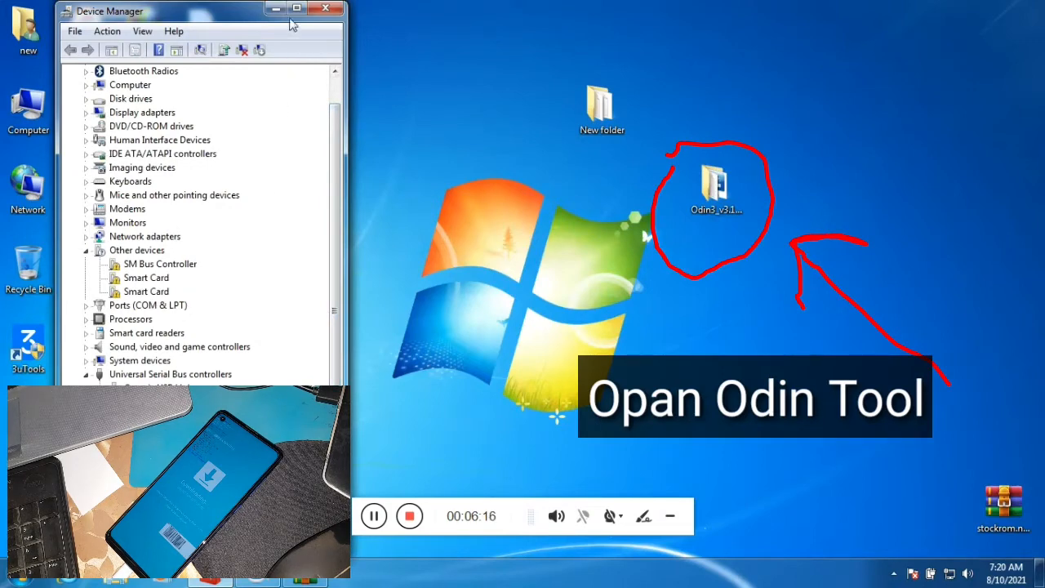
Launch Odin3 v3.14.1 from its desktop folder, accept the account-removal warning, and place the Odin window beside Device Manager.
click(715, 214)
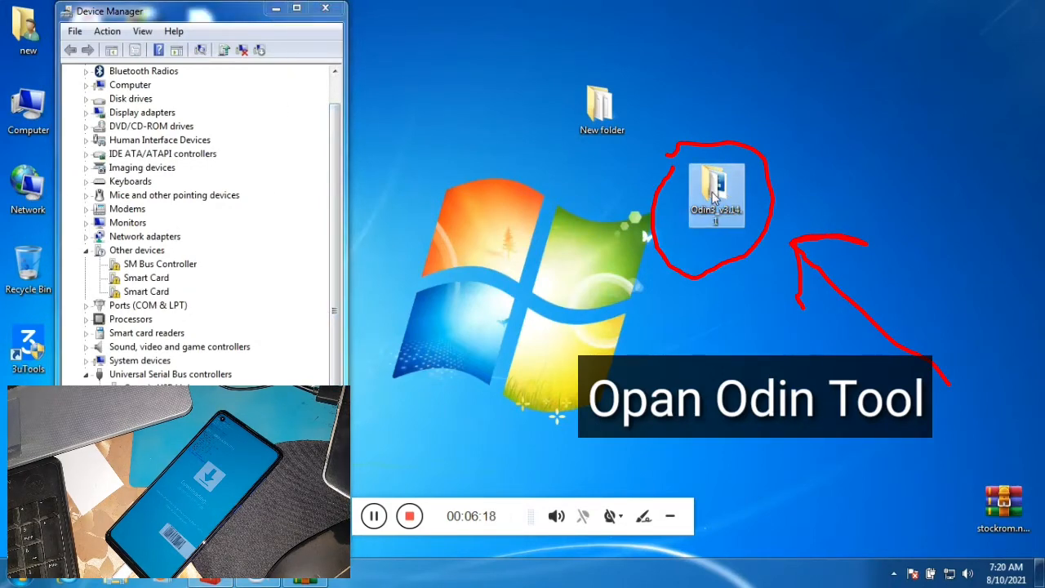
double_click(714, 196)
click(202, 122)
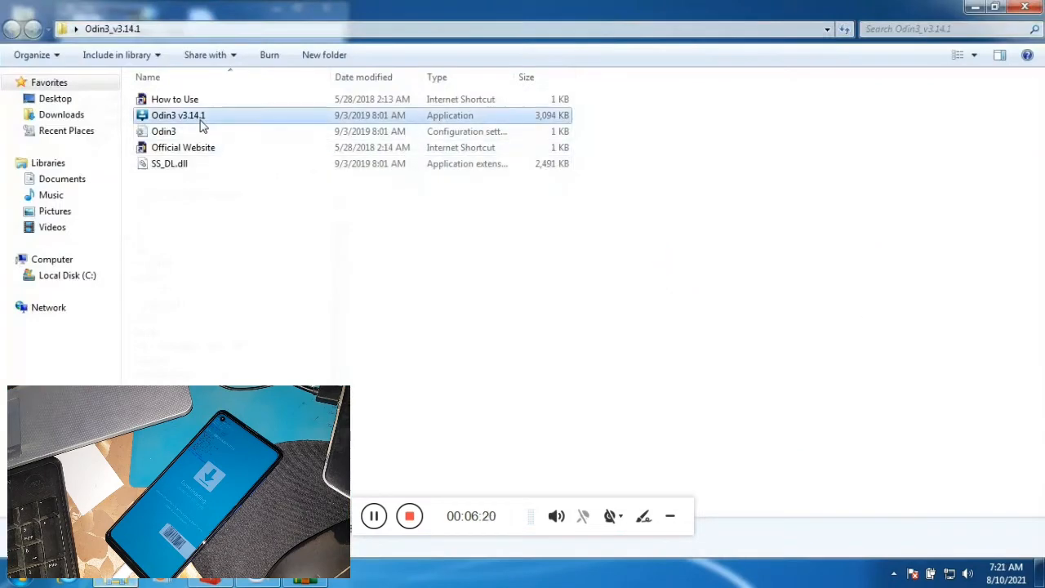
double_click(204, 121)
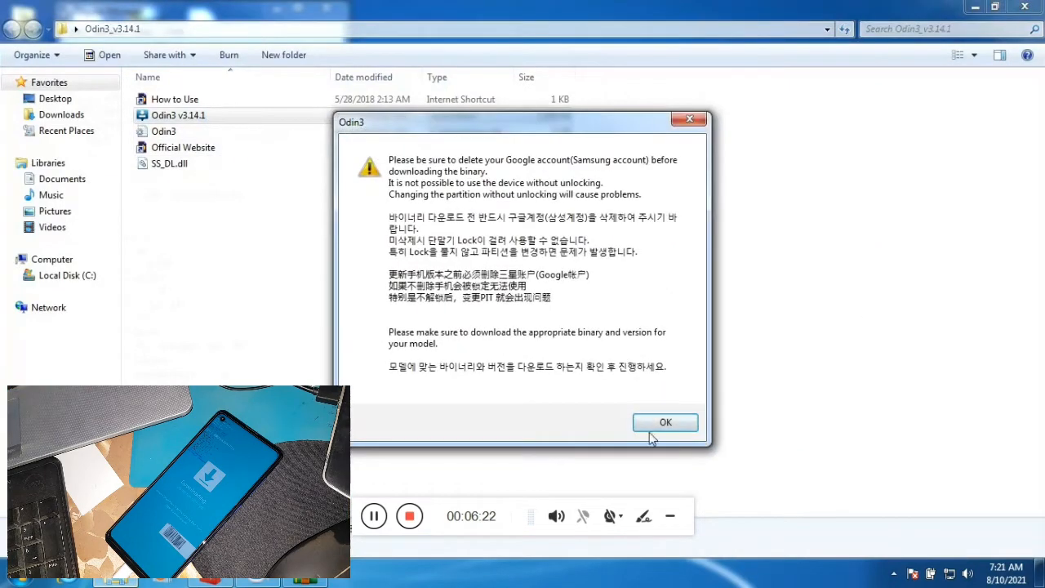
click(663, 422)
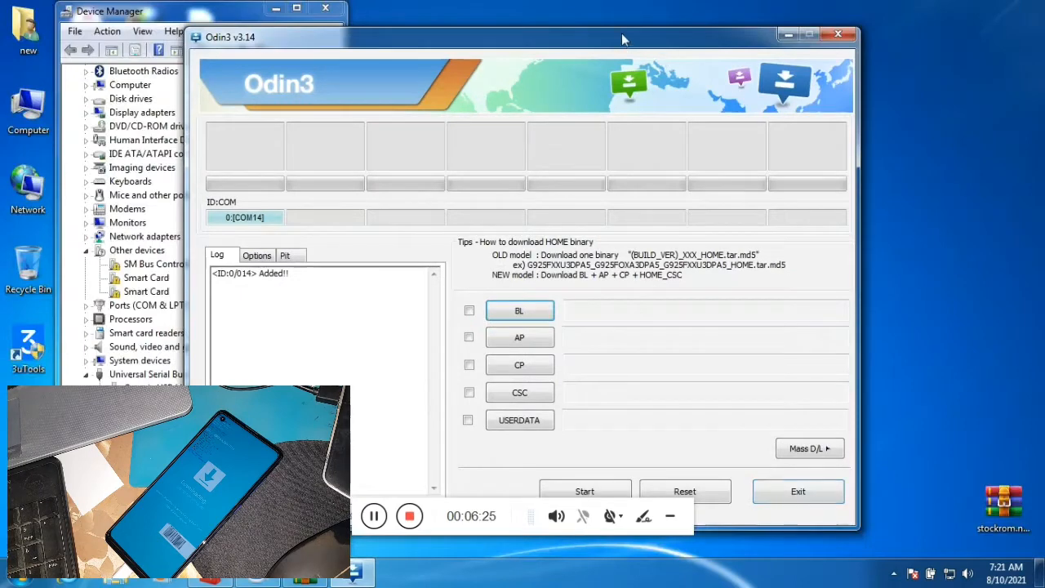
drag(634, 43, 800, 24)
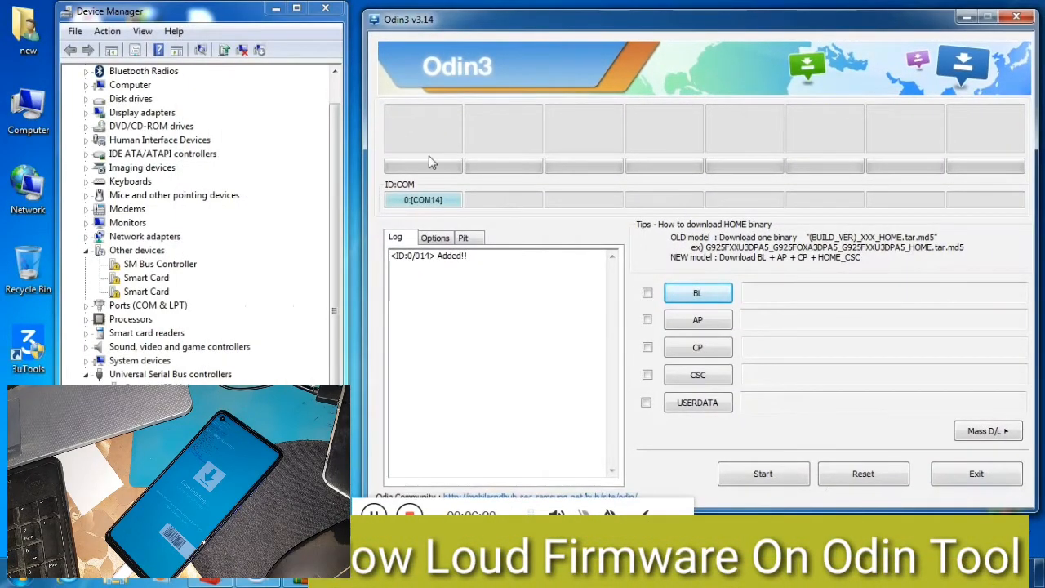
Load the BL_A217FXXU5BUB4_CL20058569 firmware file from New folder on the Desktop into the BL slot.
click(699, 299)
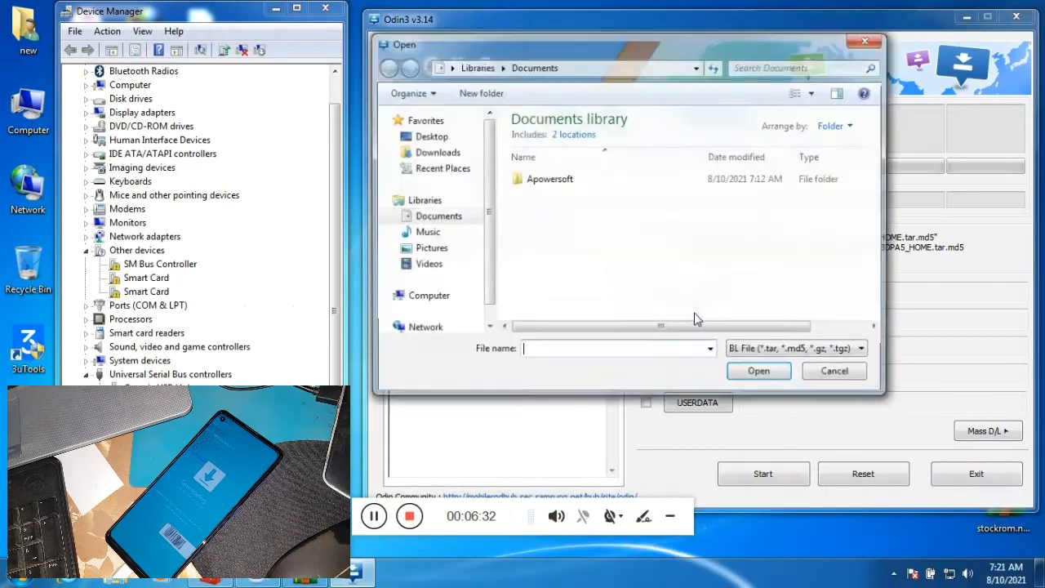
click(433, 136)
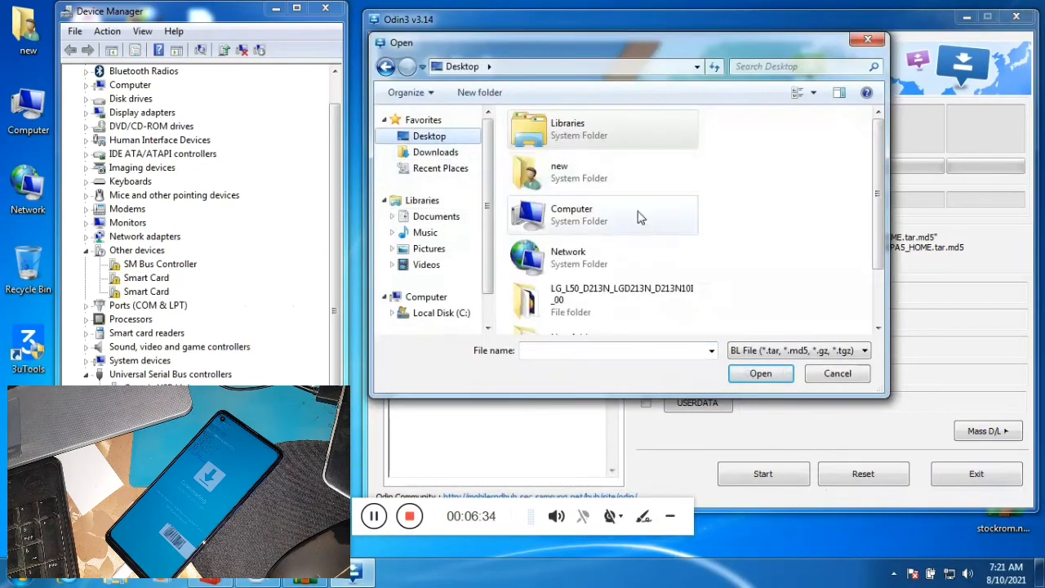
scroll(887, 143, down, 2)
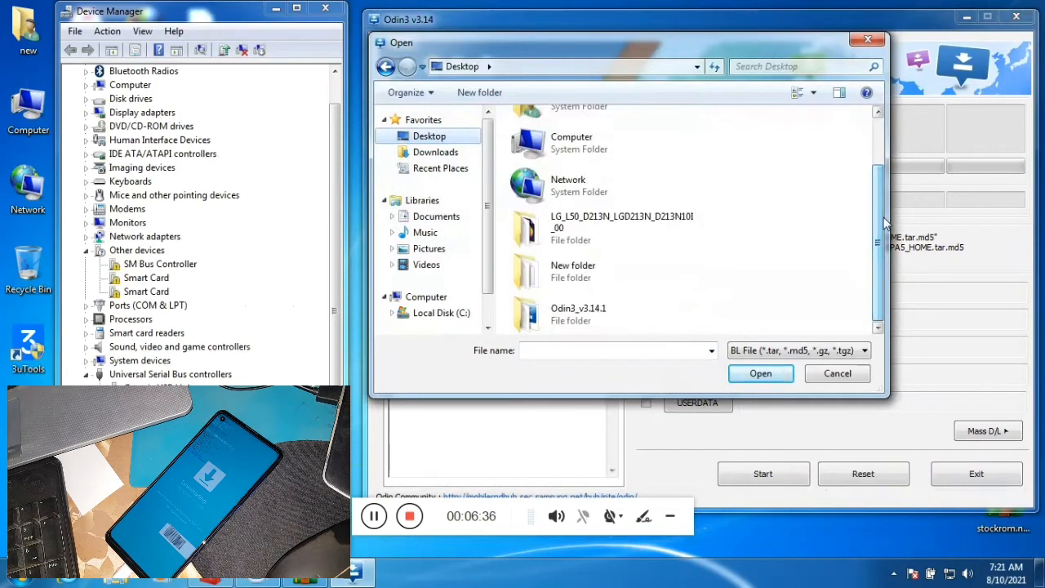
double_click(595, 284)
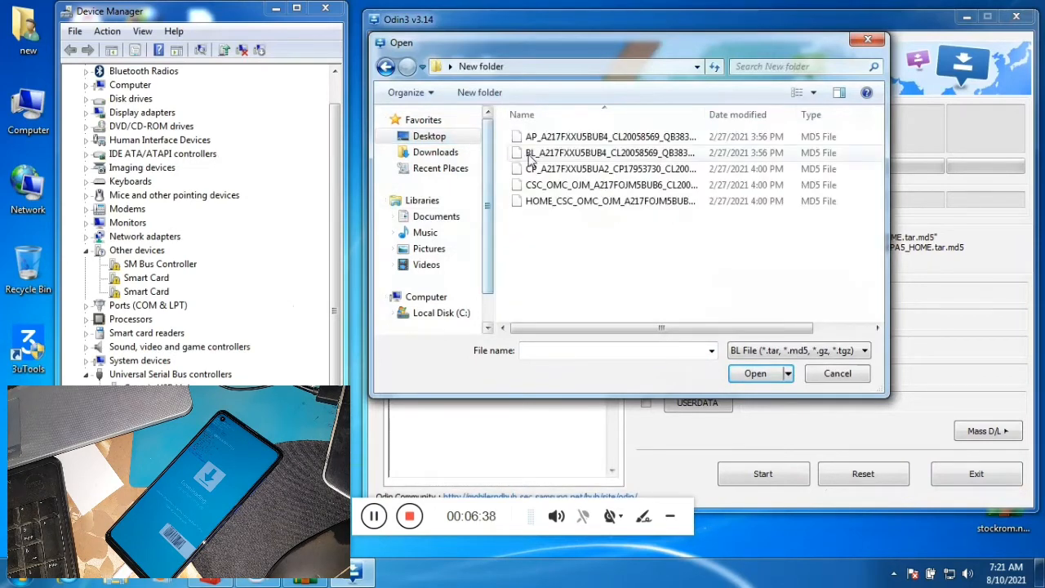
click(552, 155)
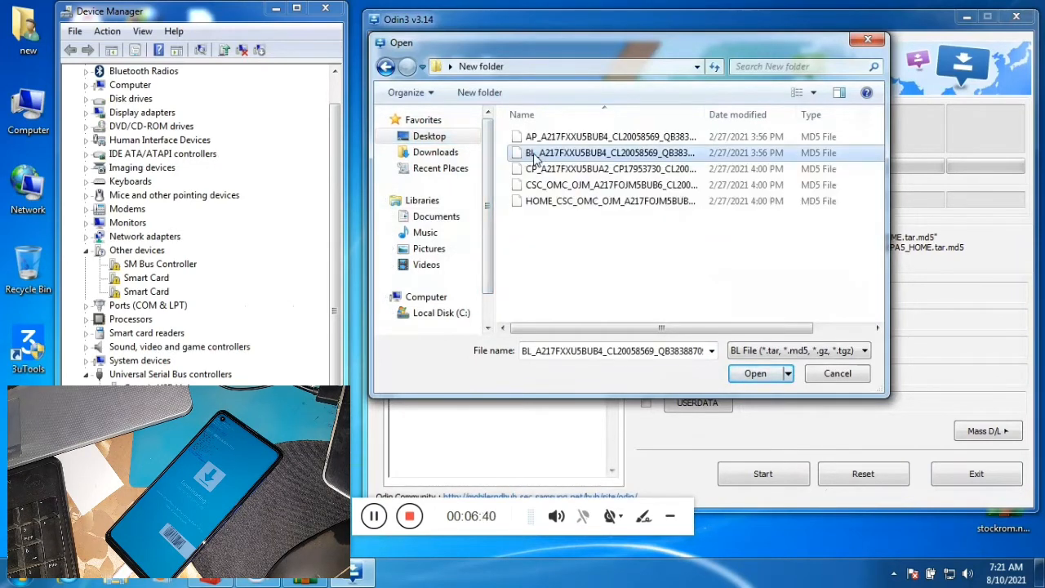
double_click(527, 155)
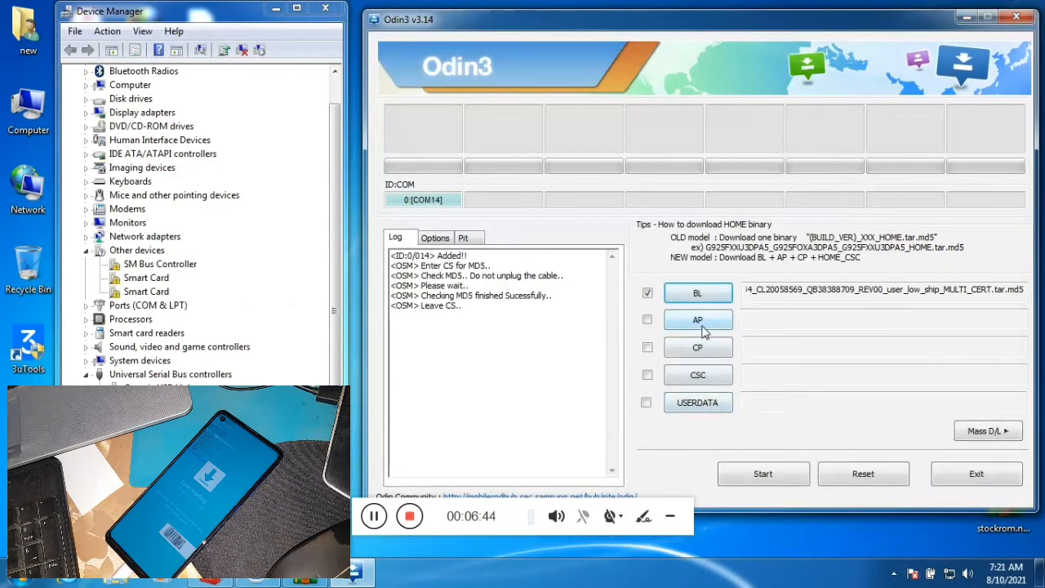
Load the AP_A217FXXU5BUB4 file into the AP slot and the CP_A217FXXU5BUA2 file into the CP slot.
click(698, 321)
click(539, 139)
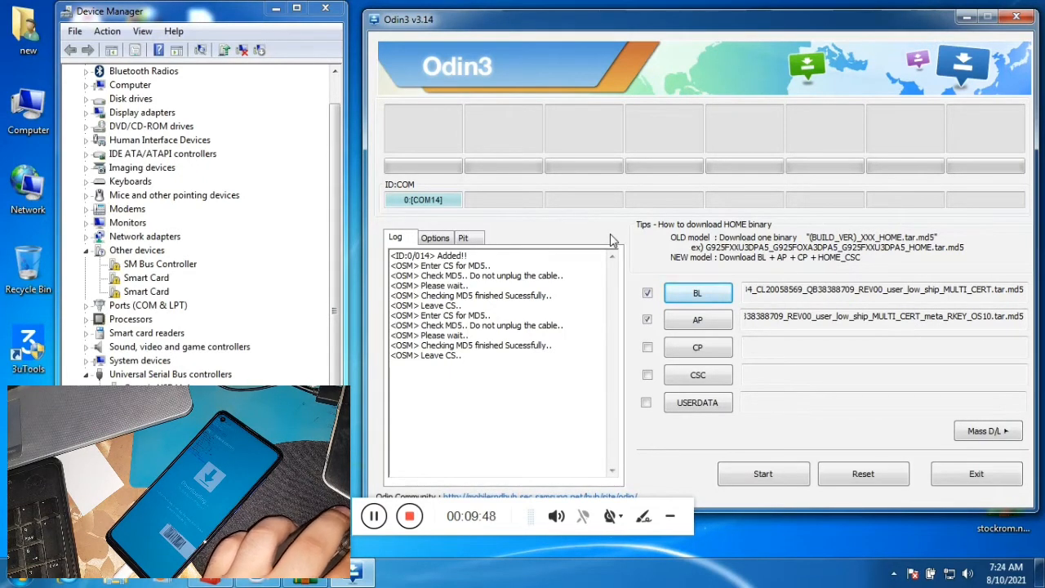
click(705, 353)
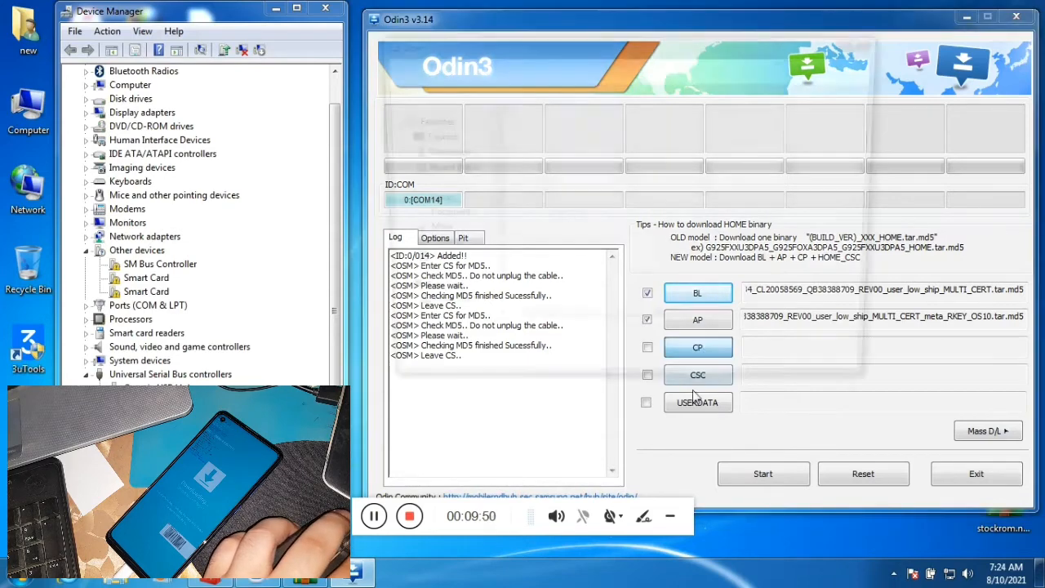
double_click(545, 170)
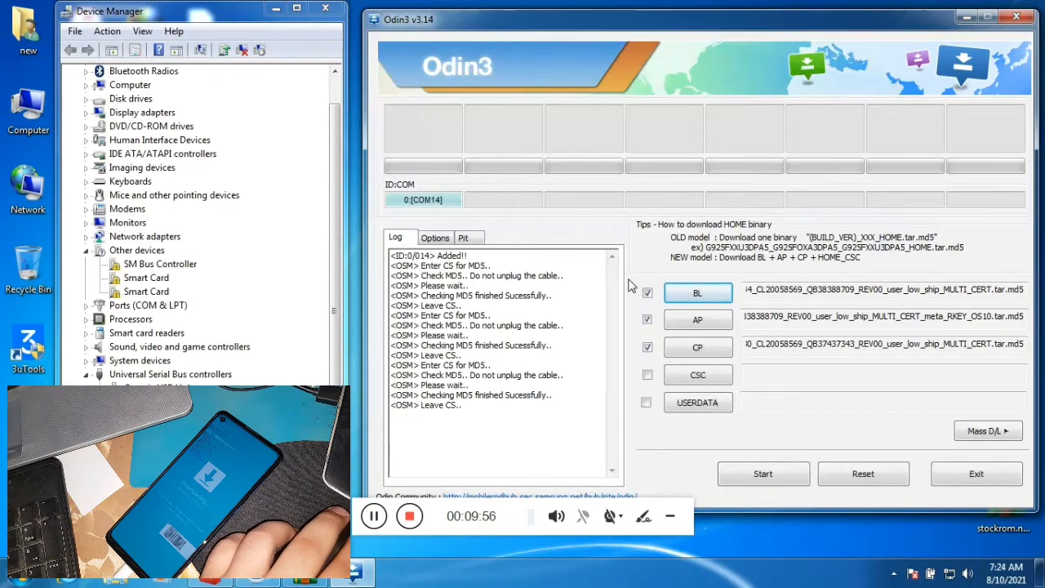
Load the CSC_OMC_OJM_A217FOJM5BUB6 file into the CSC slot and start flashing the phone.
click(695, 376)
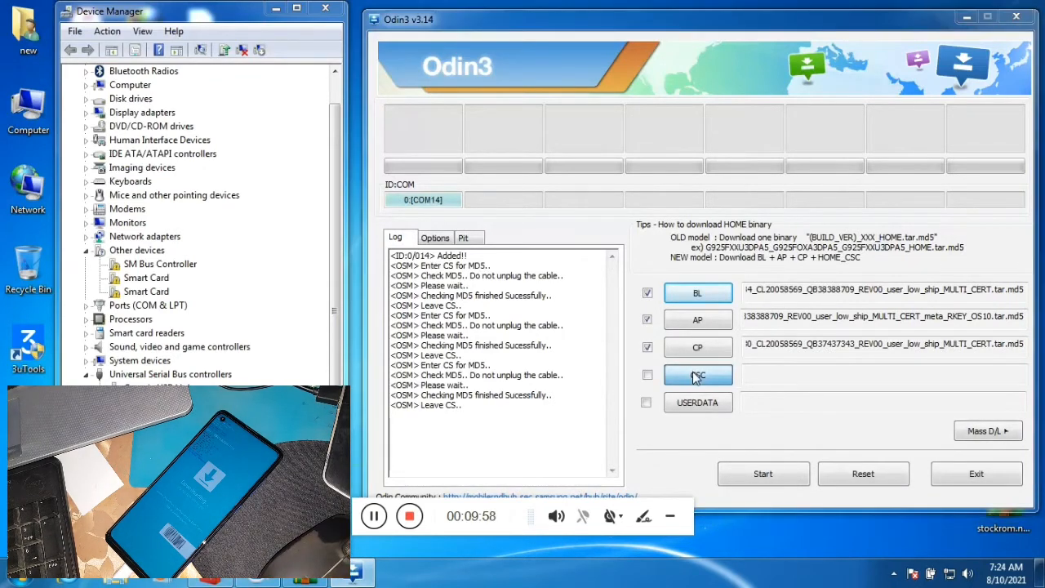
click(571, 185)
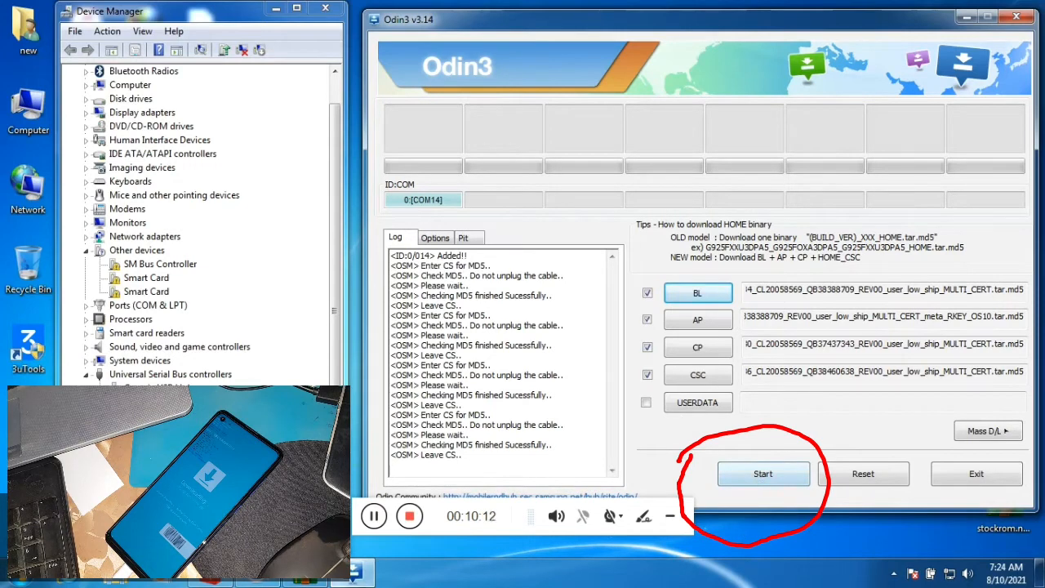
drag(388, 530, 397, 545)
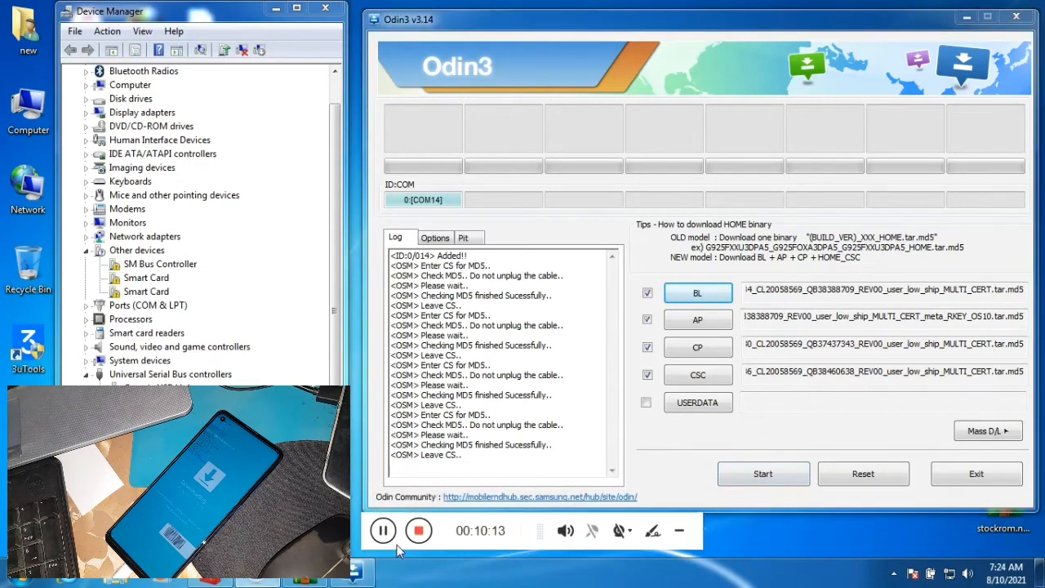
click(728, 479)
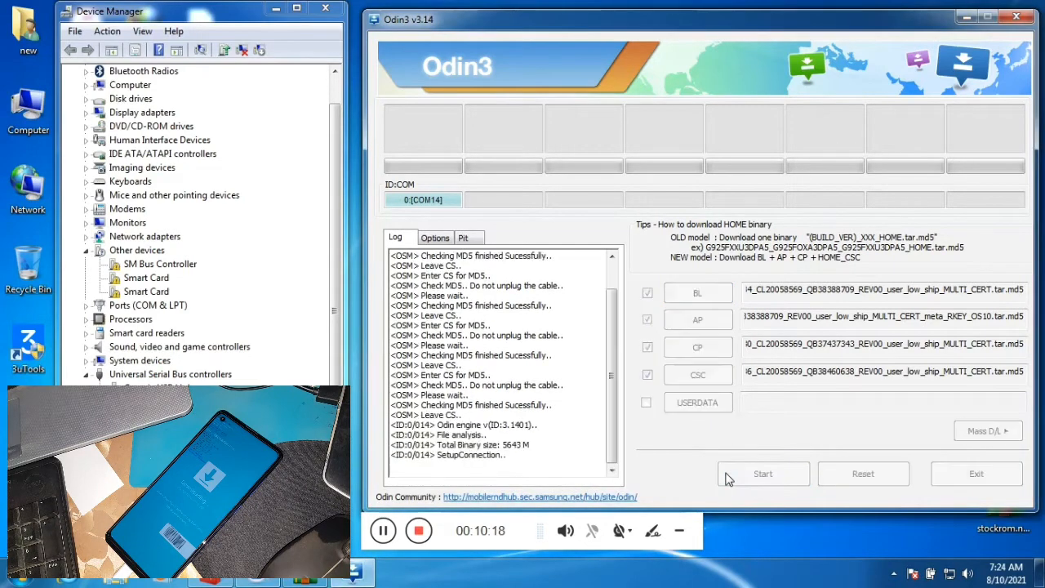